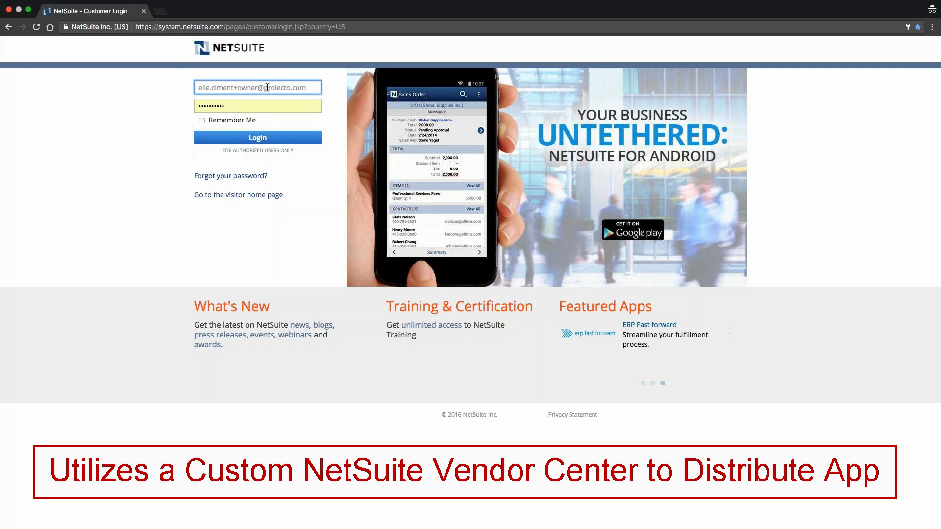
- Log in to NetSuite with the PO owner account already filled in on the login form
{"action": "left_click_drag", "start_coordinate": [305, 86], "coordinate": [200, 86]}
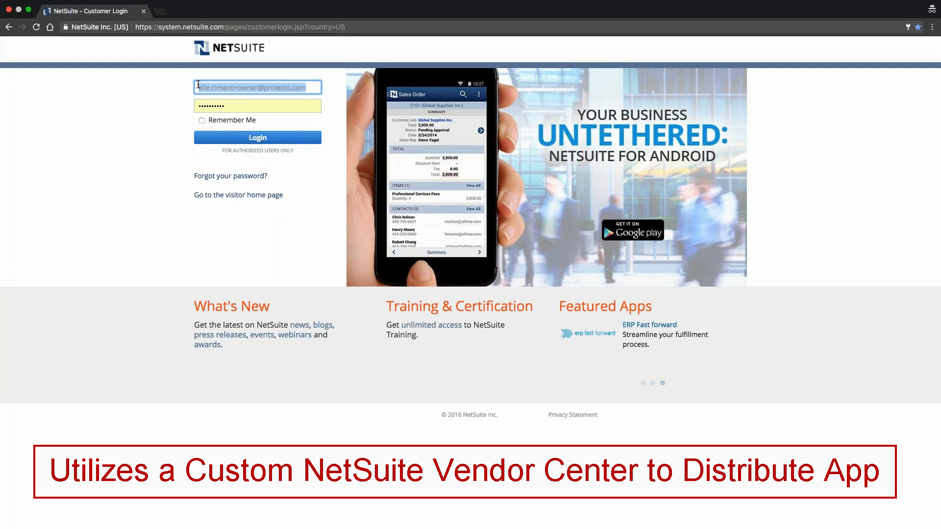
{"action": "double_click", "coordinate": [243, 87]}
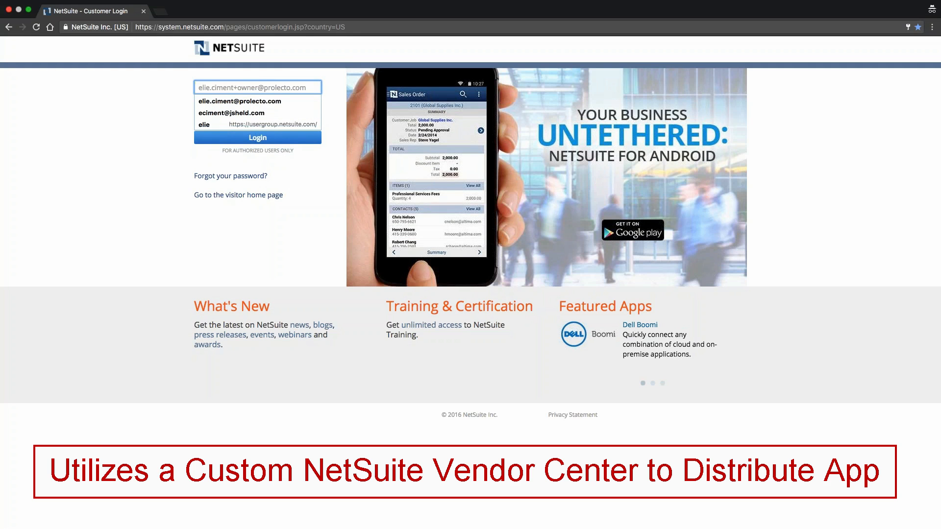
{"action": "left_click", "coordinate": [223, 133]}
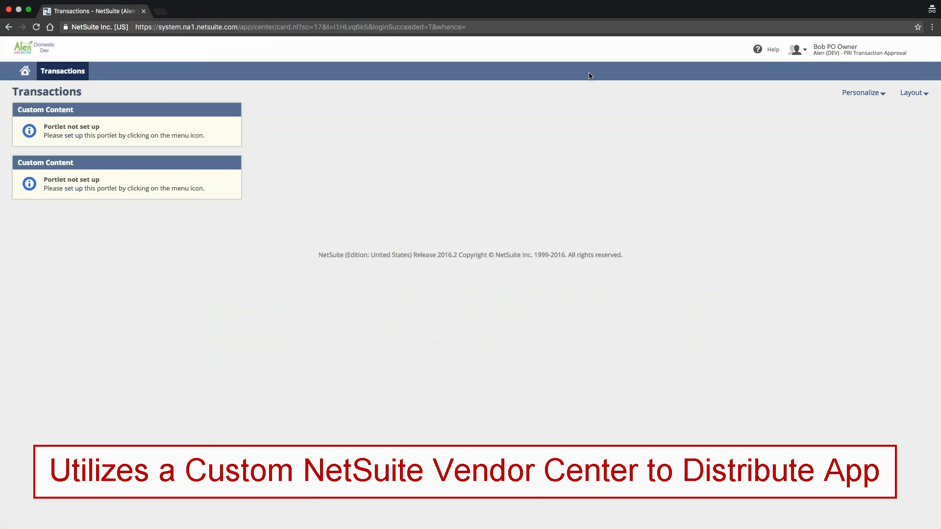
- Launch the requisition application from the transactions page
{"action": "mouse_move", "coordinate": [828, 52]}
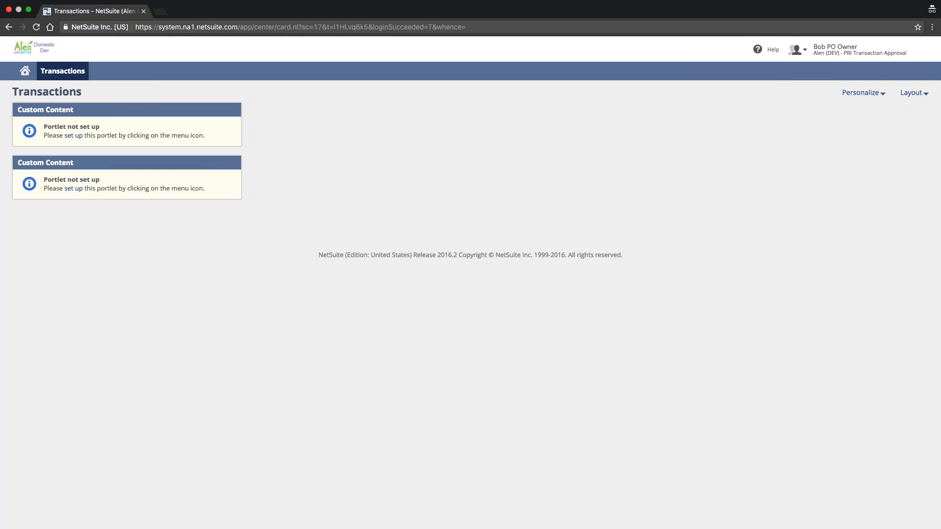
{"action": "mouse_move", "coordinate": [63, 71]}
{"action": "mouse_move", "coordinate": [76, 109]}
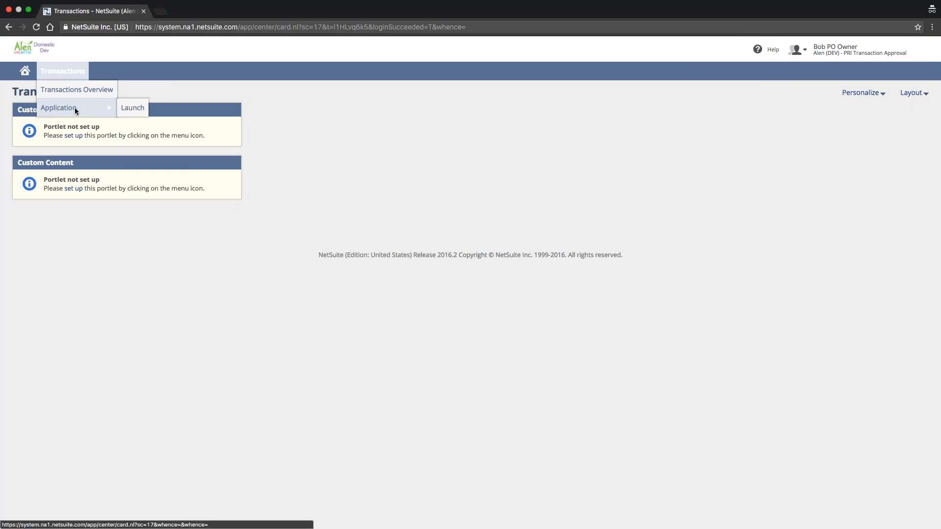
{"action": "left_click", "coordinate": [138, 111]}
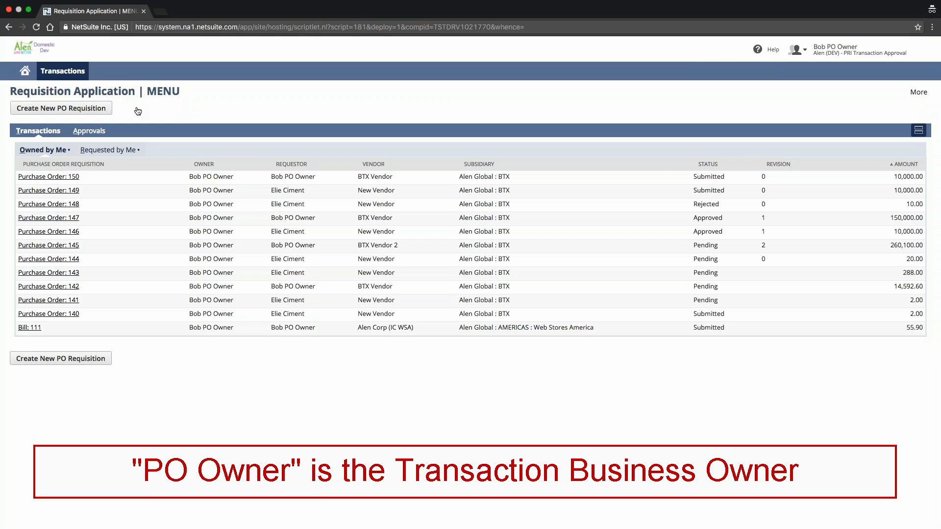
- Compare the requisitions owned by and requested by the current account, examining the owner and requestor of Purchase Order 149
{"action": "left_click", "coordinate": [102, 151]}
{"action": "left_click", "coordinate": [63, 152]}
{"action": "left_click", "coordinate": [89, 151]}
{"action": "left_click", "coordinate": [53, 152]}
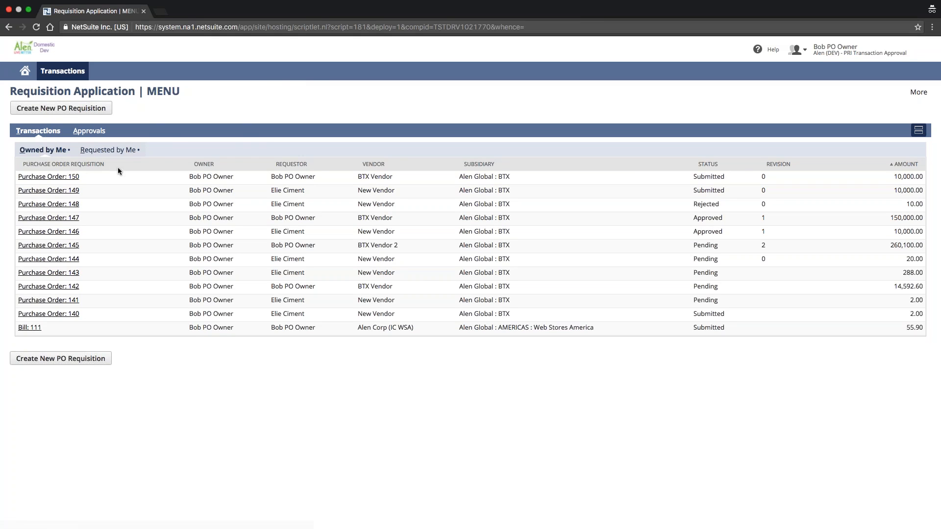
{"action": "left_click", "coordinate": [113, 151]}
{"action": "left_click", "coordinate": [53, 151]}
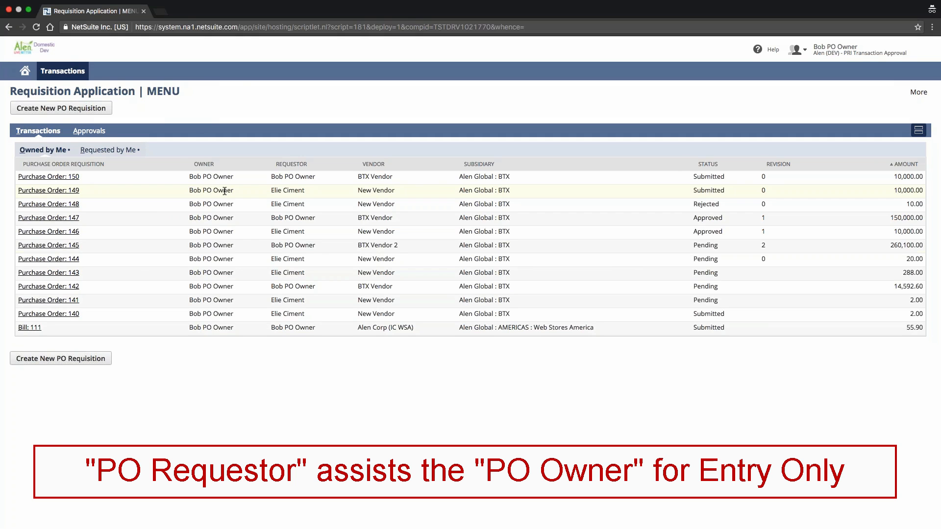
{"action": "left_click_drag", "start_coordinate": [310, 190], "coordinate": [188, 193]}
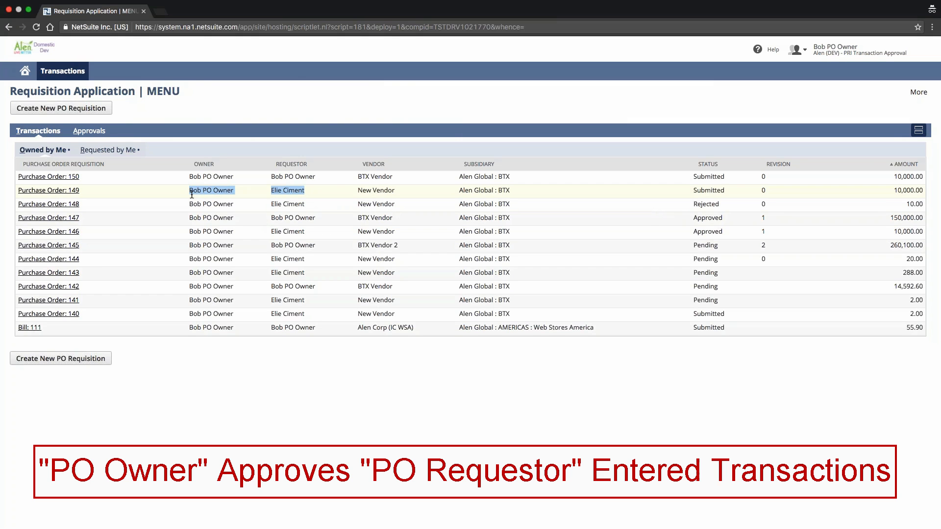
{"action": "left_click", "coordinate": [191, 195]}
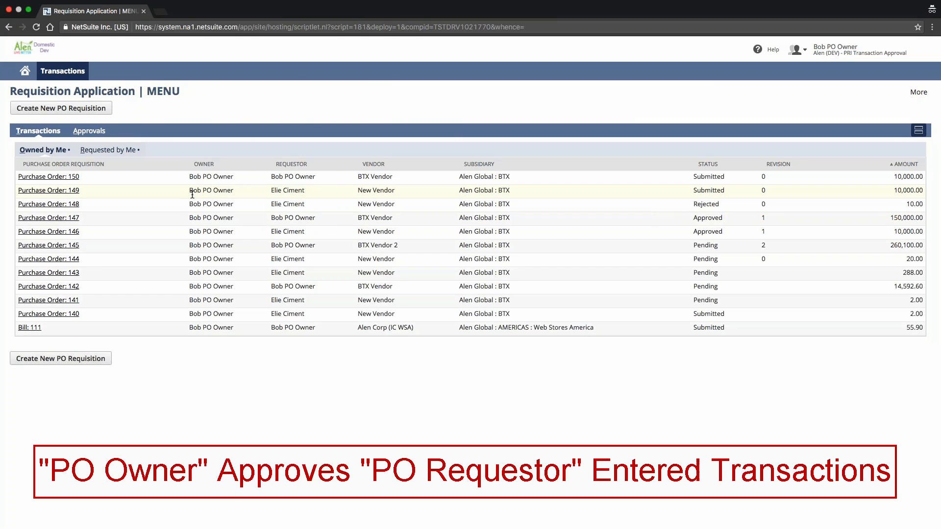
- Start a new PO requisition and set its vendor to BTX Vendor 2
{"action": "left_click", "coordinate": [82, 109]}
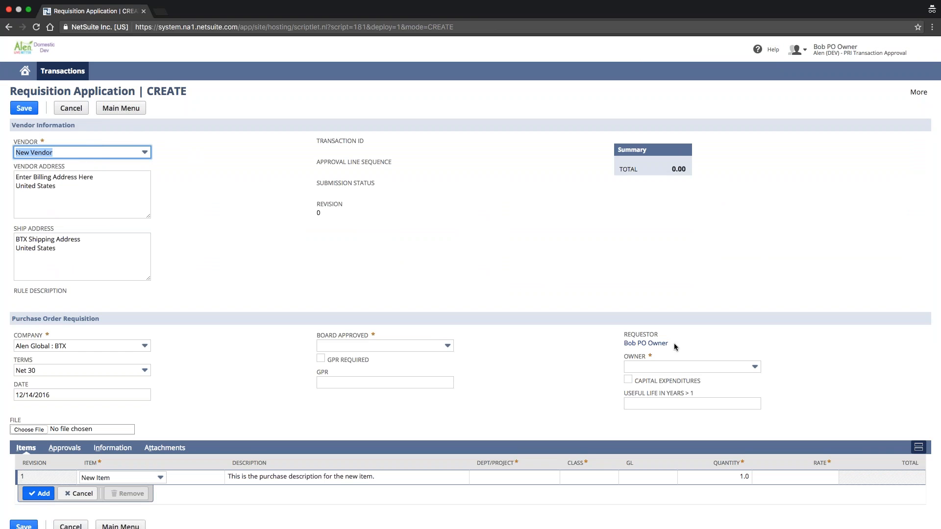
{"action": "left_click", "coordinate": [68, 155]}
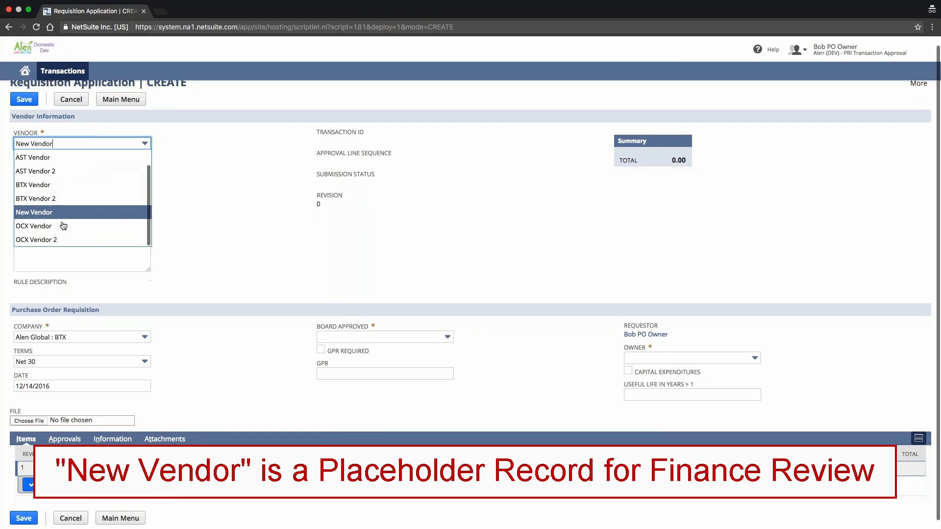
{"action": "scroll", "coordinate": [70, 200], "scroll_direction": "up", "scroll_amount": 2}
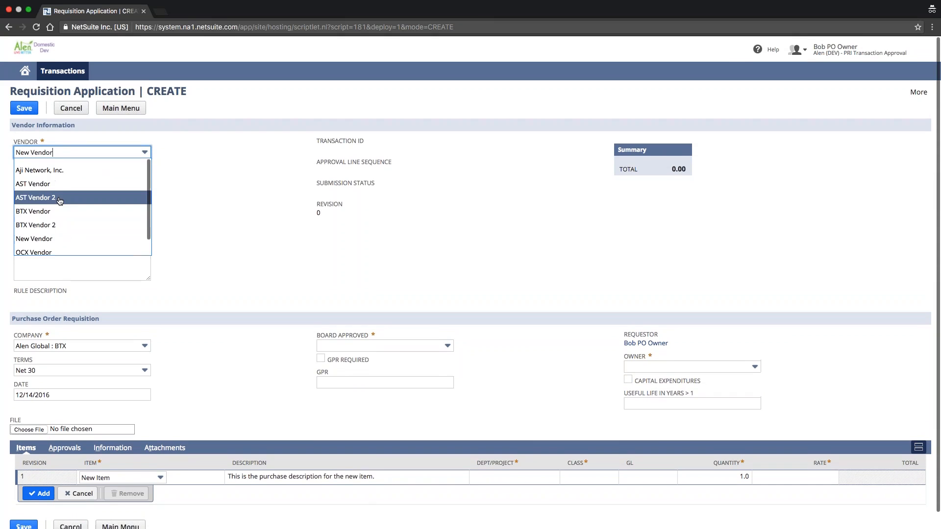
{"action": "scroll", "coordinate": [61, 203], "scroll_direction": "down", "scroll_amount": 3}
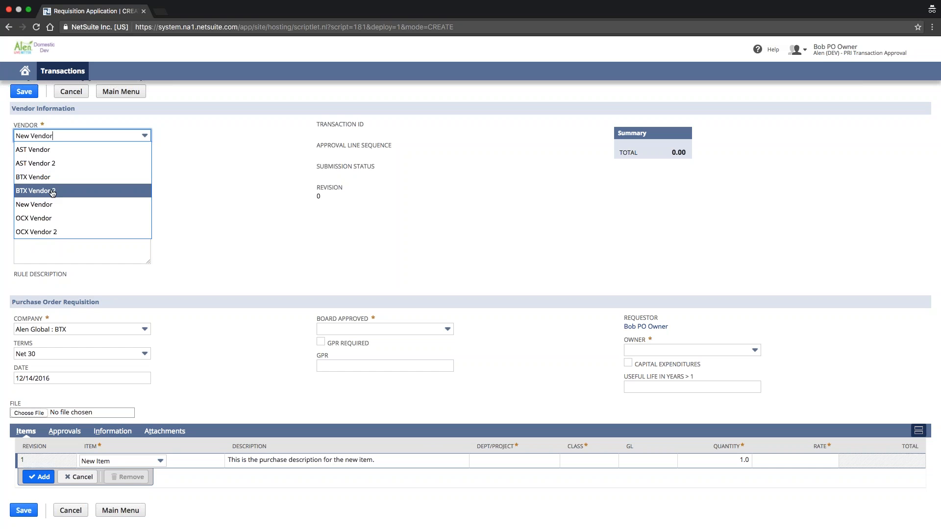
{"action": "left_click", "coordinate": [52, 181]}
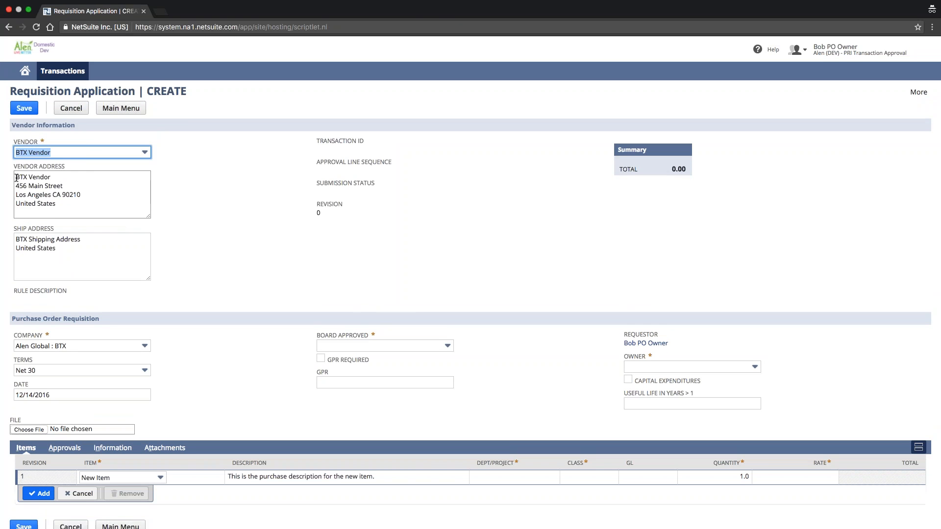
{"action": "left_click_drag", "start_coordinate": [16, 178], "coordinate": [64, 188]}
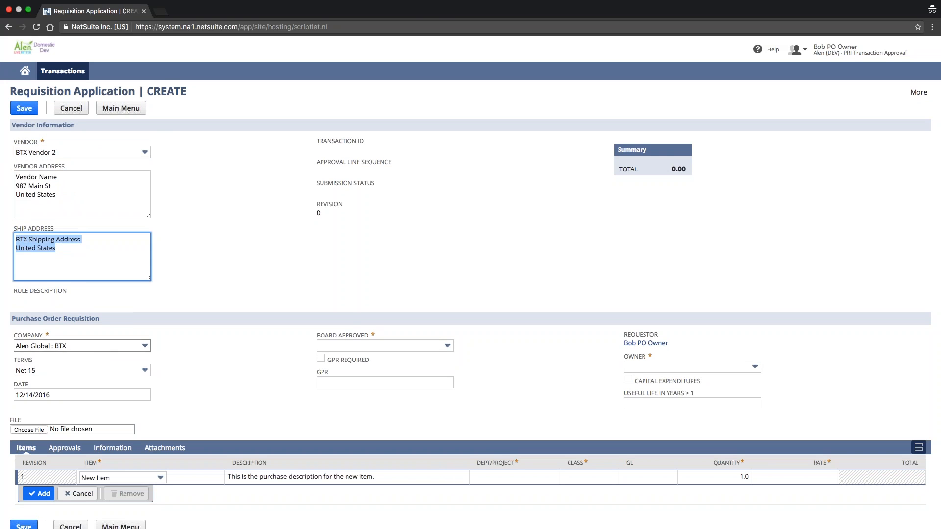
- Select Alen Global : BTX as the requisition's company and review the ship address, terms and date
{"action": "left_click", "coordinate": [102, 349]}
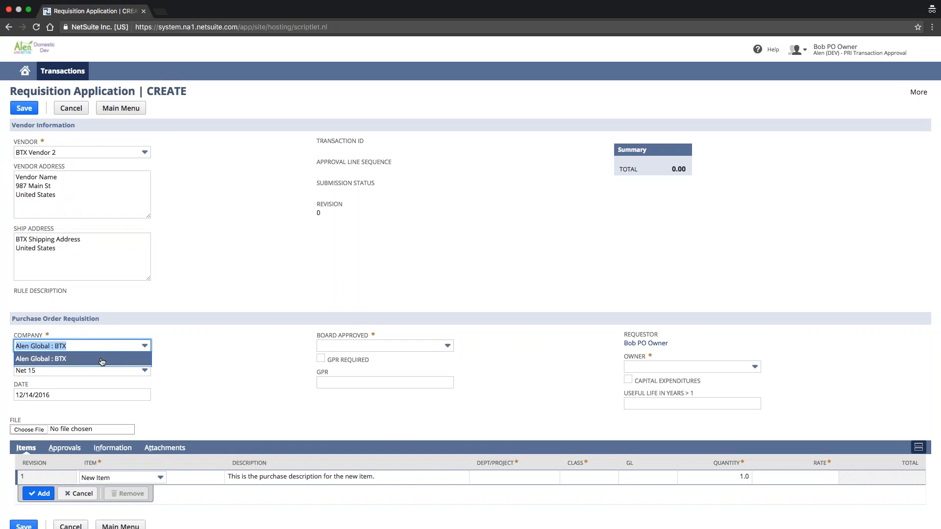
{"action": "left_click", "coordinate": [102, 359]}
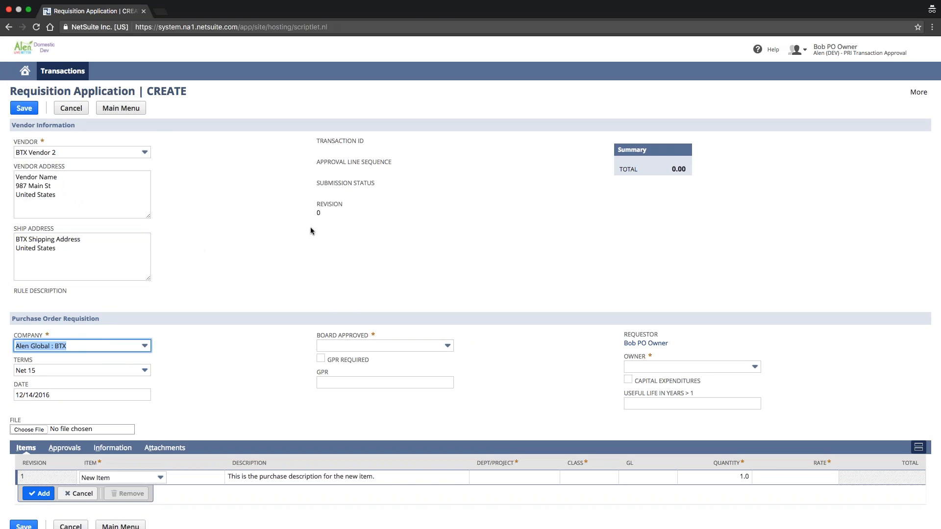
{"action": "left_click_drag", "start_coordinate": [78, 250], "coordinate": [1, 234]}
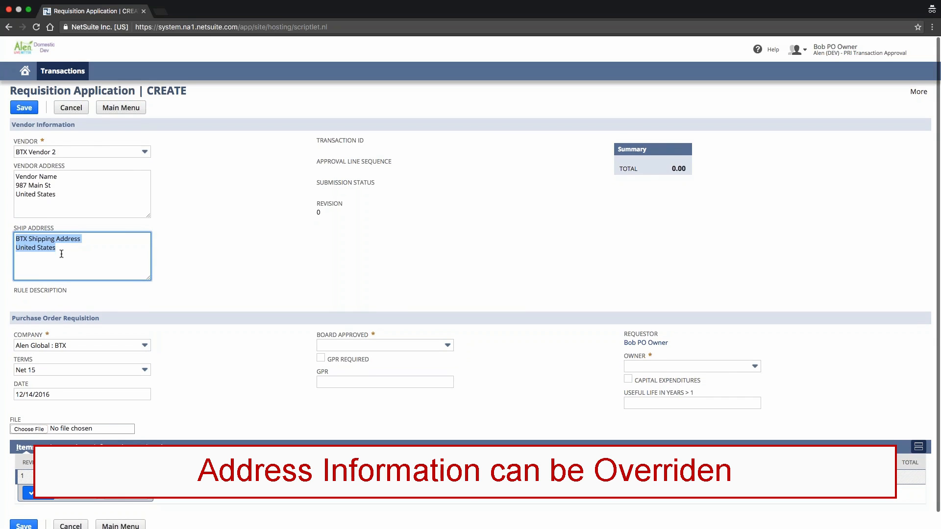
{"action": "left_click", "coordinate": [18, 241]}
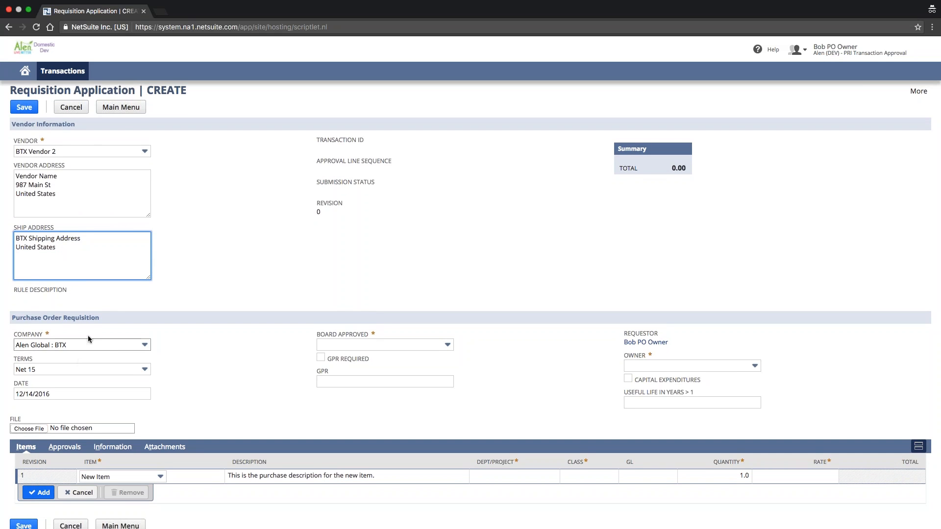
{"action": "scroll", "coordinate": [113, 346], "scroll_direction": "down", "scroll_amount": 1}
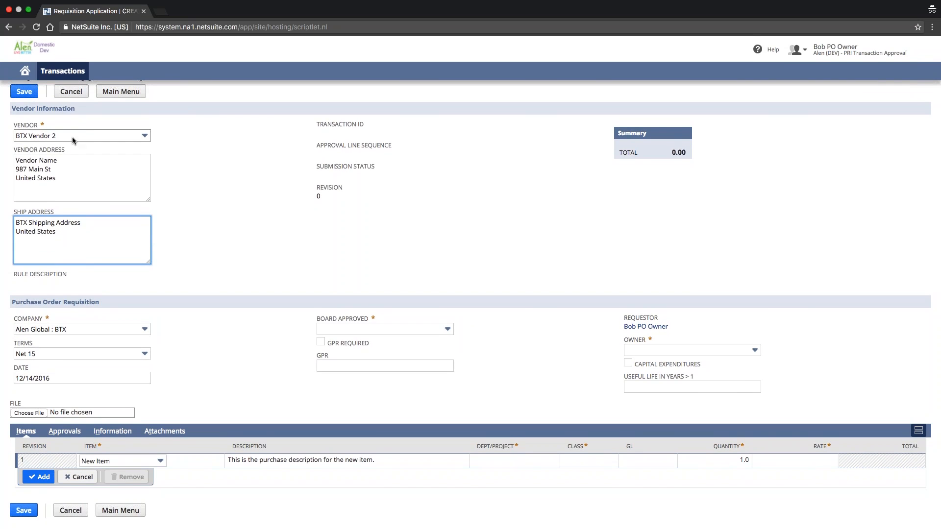
{"action": "left_click", "coordinate": [50, 357]}
{"action": "key", "text": "Tab"}
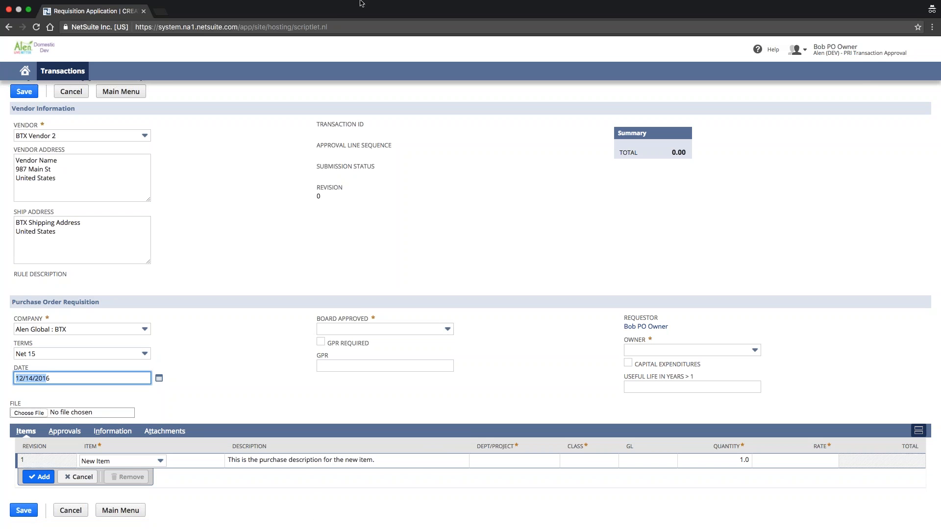
- Check the requisition's Board Approved choices and switch to the administrator's browser window to view the PRI Trx Approval Rule List
{"action": "mouse_move", "coordinate": [872, 11]}
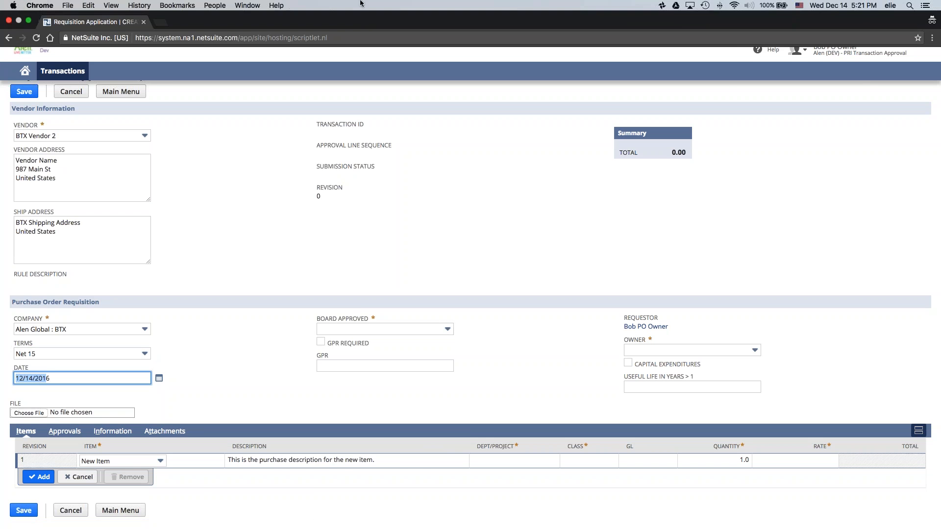
{"action": "left_click", "coordinate": [352, 326]}
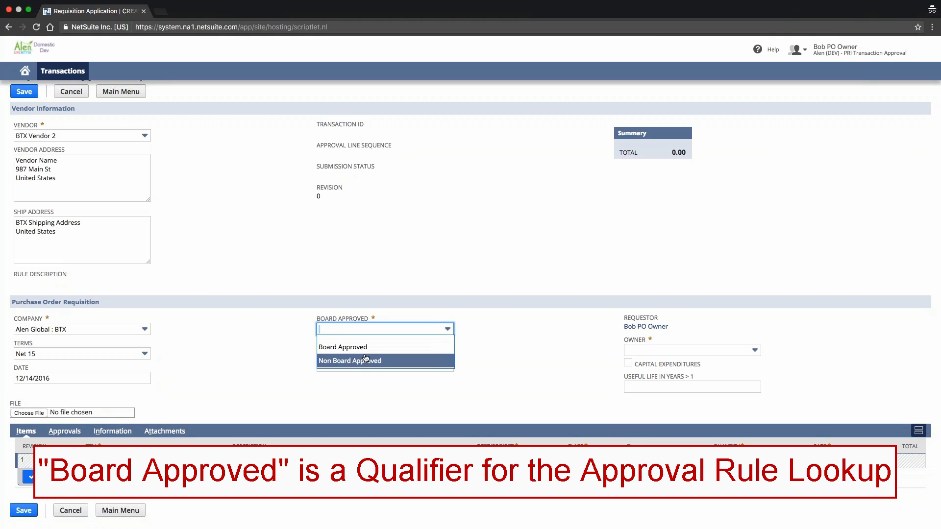
{"action": "left_click", "coordinate": [326, 287]}
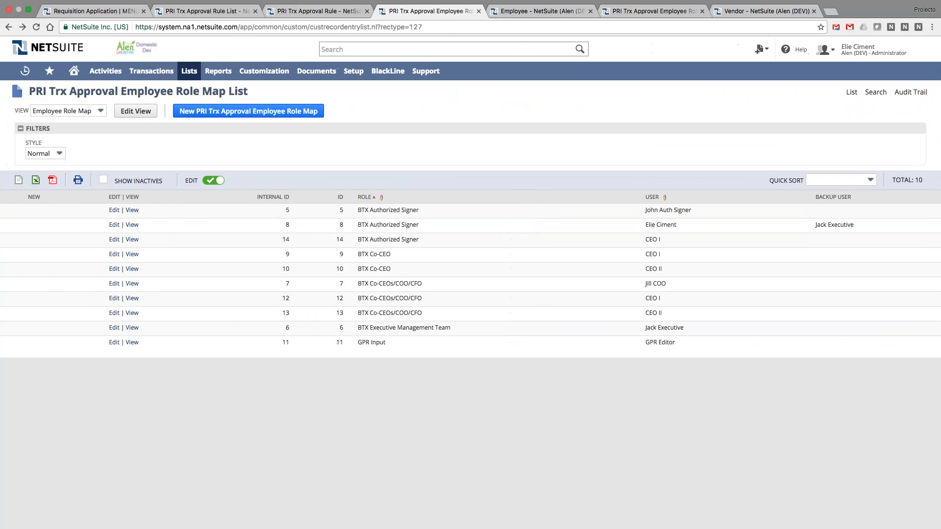
{"action": "left_click", "coordinate": [309, 12]}
{"action": "left_click", "coordinate": [247, 15]}
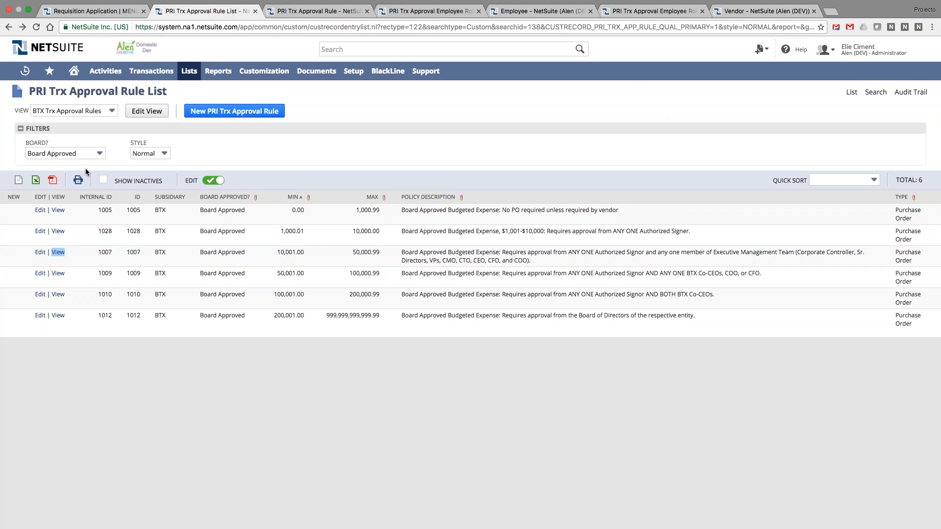
- Filter the approval rules by Non Board Approved and by Board Approved to compare their amount ranges and policies
{"action": "left_click", "coordinate": [485, 378]}
{"action": "left_click", "coordinate": [69, 155]}
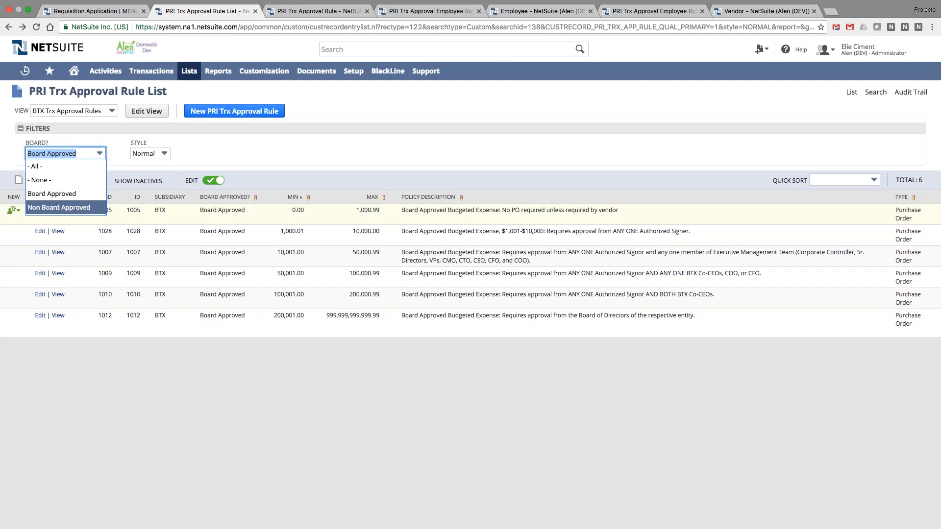
{"action": "left_click", "coordinate": [83, 208]}
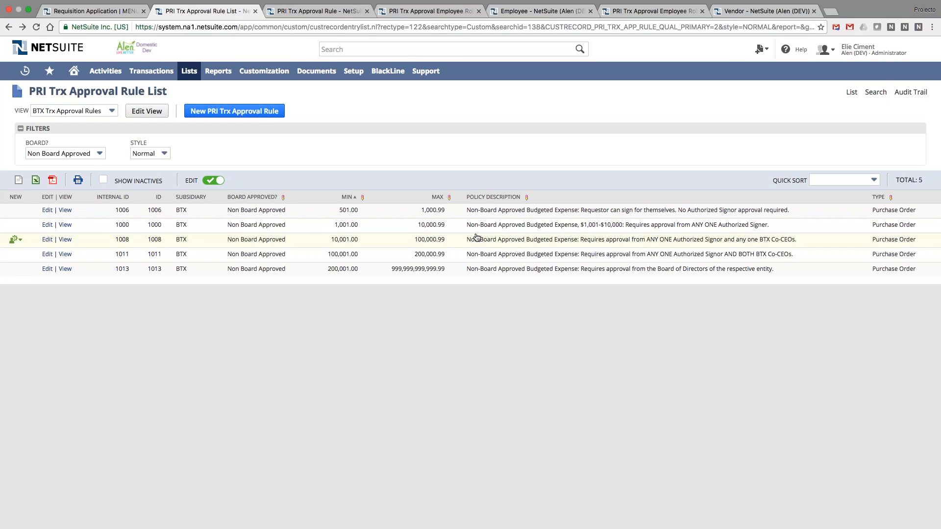
{"action": "left_click", "coordinate": [63, 153]}
{"action": "left_click", "coordinate": [49, 191]}
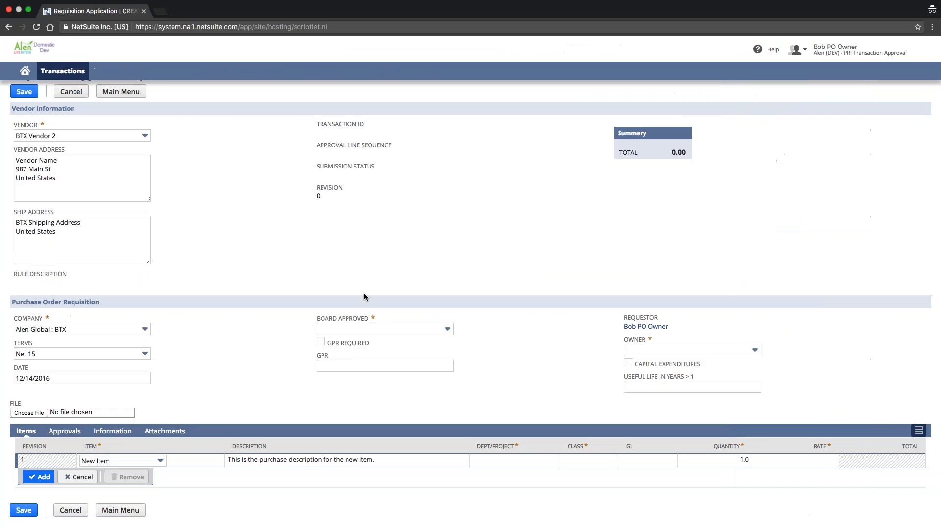
- Return to the new requisition and set its Board Approved field to Board Approved
{"action": "left_click", "coordinate": [387, 329]}
{"action": "left_click", "coordinate": [324, 347]}
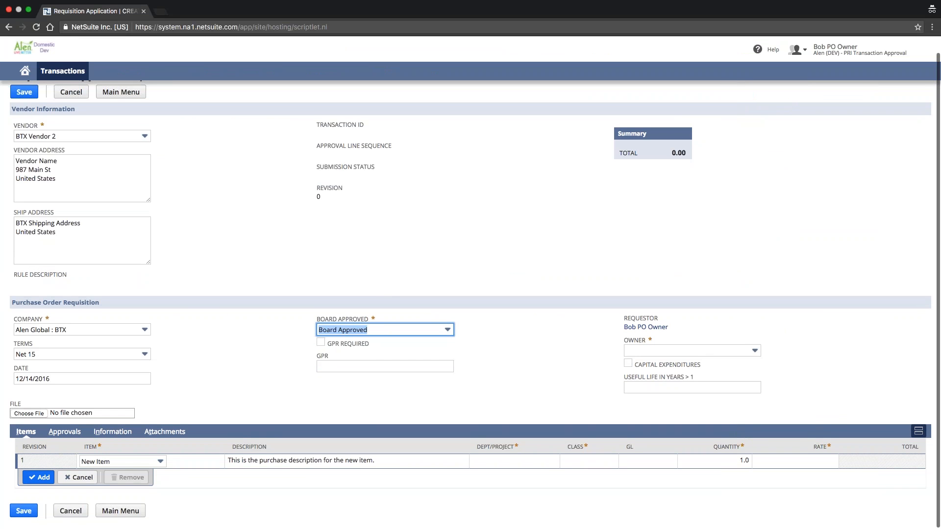
{"action": "left_click_drag", "start_coordinate": [670, 327], "coordinate": [625, 319]}
{"action": "left_click", "coordinate": [602, 334]}
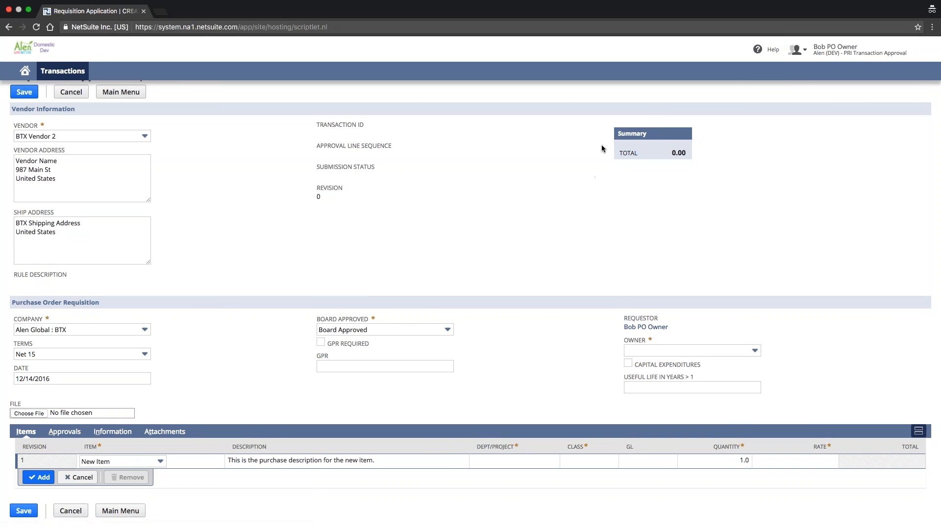
- Set the requisition's owner to the same account as the requestor and review the other available owners
{"action": "mouse_move", "coordinate": [830, 53]}
{"action": "left_click", "coordinate": [673, 353]}
{"action": "scroll", "coordinate": [666, 419], "scroll_direction": "down", "scroll_amount": 2}
{"action": "scroll", "coordinate": [665, 419], "scroll_direction": "up", "scroll_amount": 1}
{"action": "scroll", "coordinate": [665, 418], "scroll_direction": "up", "scroll_amount": 3}
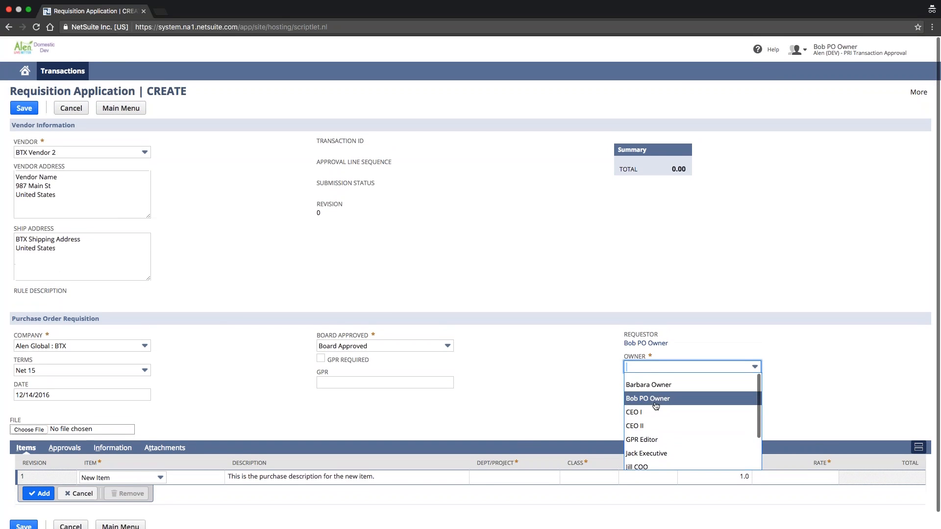
{"action": "left_click", "coordinate": [656, 395]}
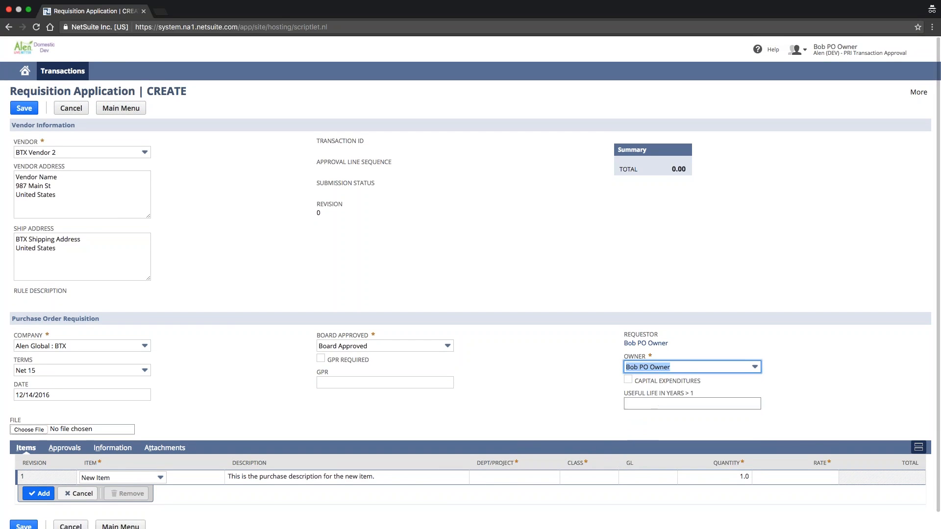
{"action": "left_click", "coordinate": [656, 368]}
{"action": "scroll", "coordinate": [640, 408], "scroll_direction": "down", "scroll_amount": 1}
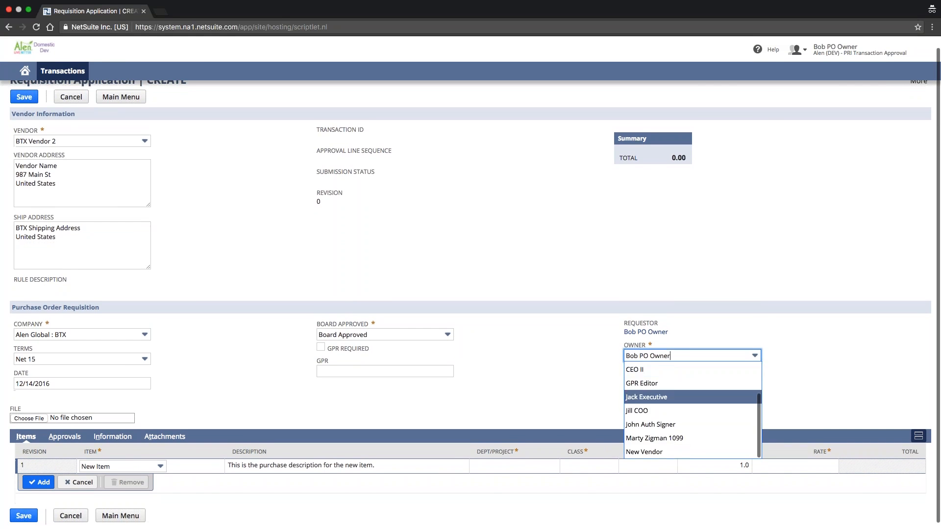
{"action": "left_click", "coordinate": [564, 346]}
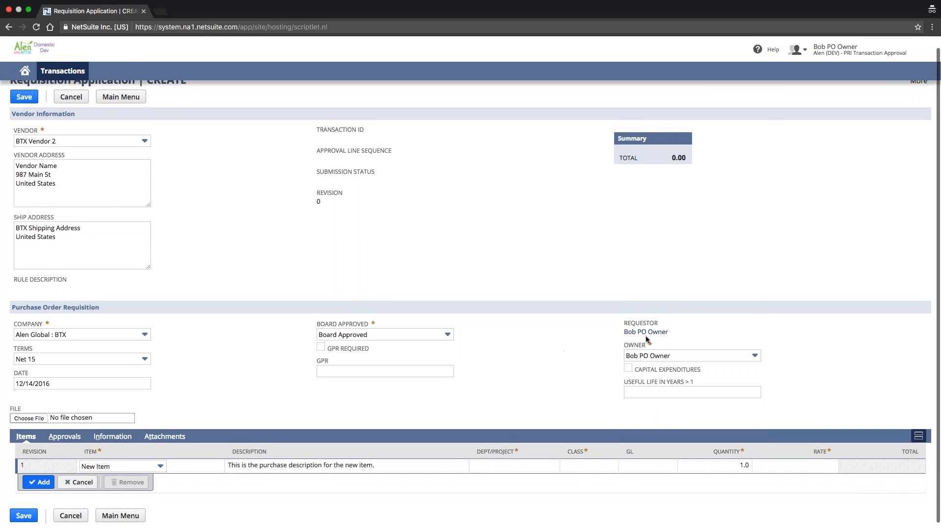
- Mark the requisition as capital expenditures with a useful life of 3 years
{"action": "left_click", "coordinate": [628, 368]}
{"action": "left_click", "coordinate": [633, 390]}
{"action": "type", "text": "3"}
- Choose New Item for the first item line and set its description to "New item description: Widget A."
{"action": "scroll", "coordinate": [509, 370], "scroll_direction": "down", "scroll_amount": 1}
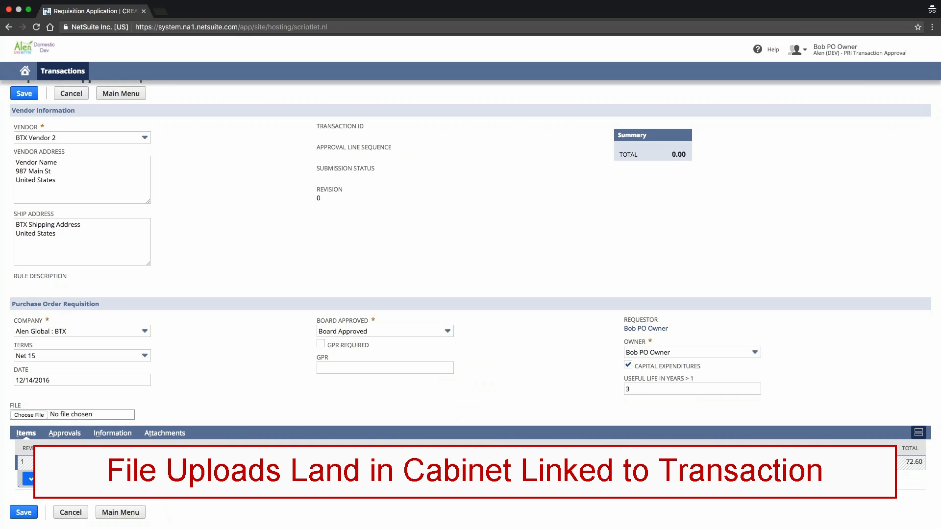
{"action": "left_click", "coordinate": [159, 462]}
{"action": "scroll", "coordinate": [117, 490], "scroll_direction": "down", "scroll_amount": 1}
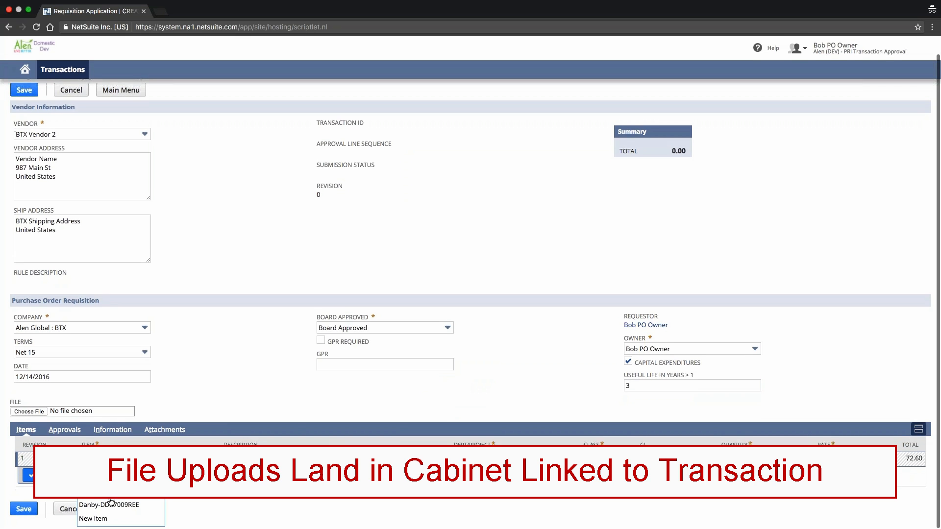
{"action": "left_click", "coordinate": [111, 522]}
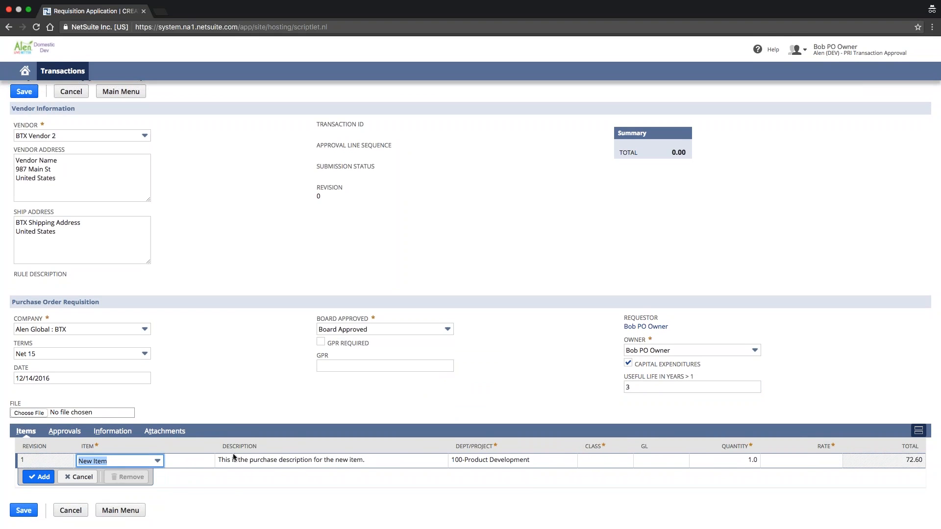
{"action": "left_click", "coordinate": [326, 460]}
{"action": "left_click_drag", "start_coordinate": [311, 463], "coordinate": [179, 453]}
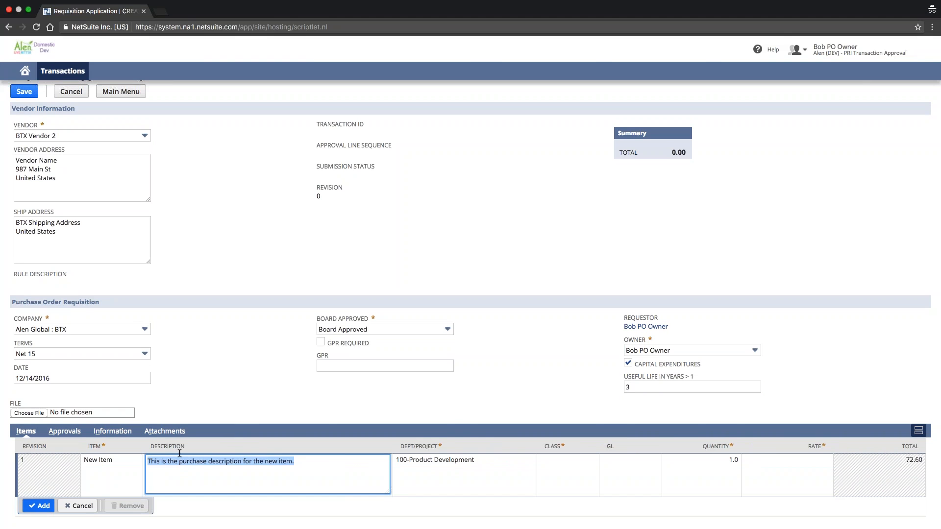
{"action": "type", "text": "N"}
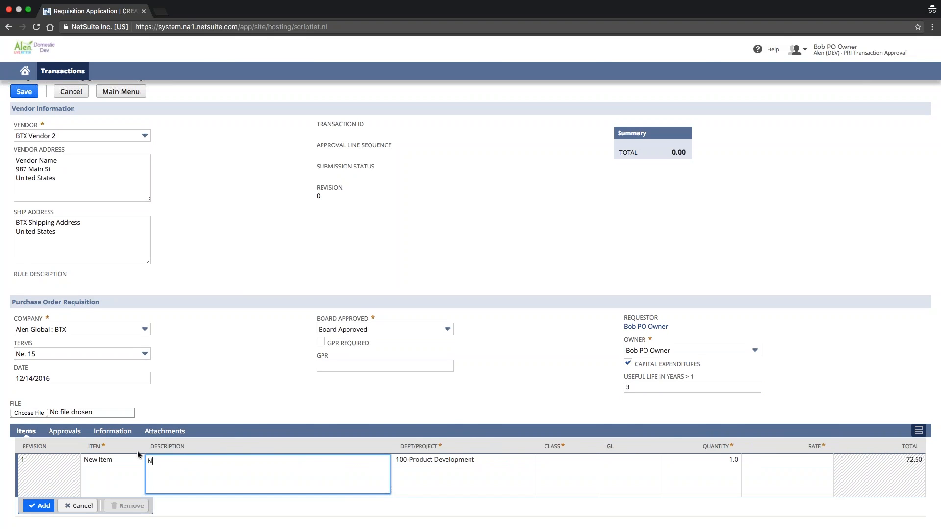
{"action": "type", "text": "ew item description: Widget A."}
- Set the Widget A line's class to Intercompany and its GL account to 11699 Intercompany Clearing USD
{"action": "left_click", "coordinate": [472, 475]}
{"action": "left_click", "coordinate": [586, 461]}
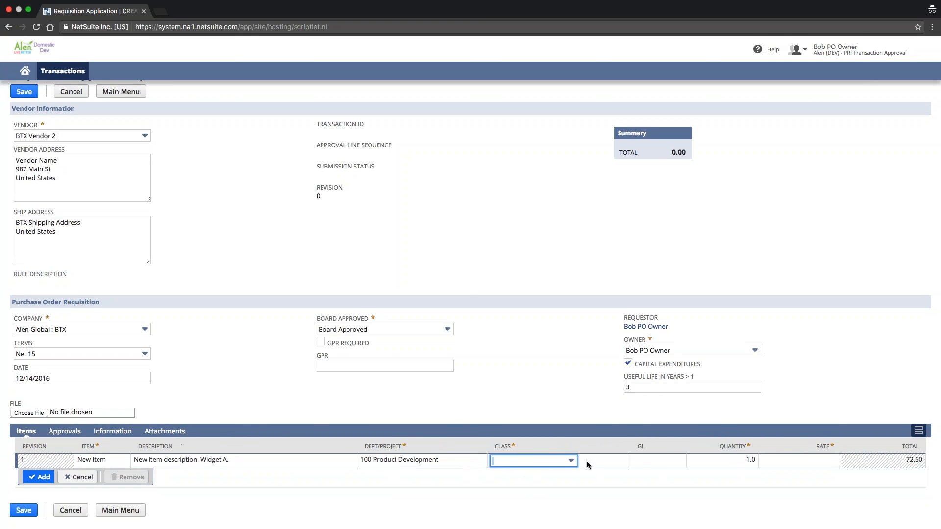
{"action": "key", "text": "Up"}
{"action": "key", "text": "Tab"}
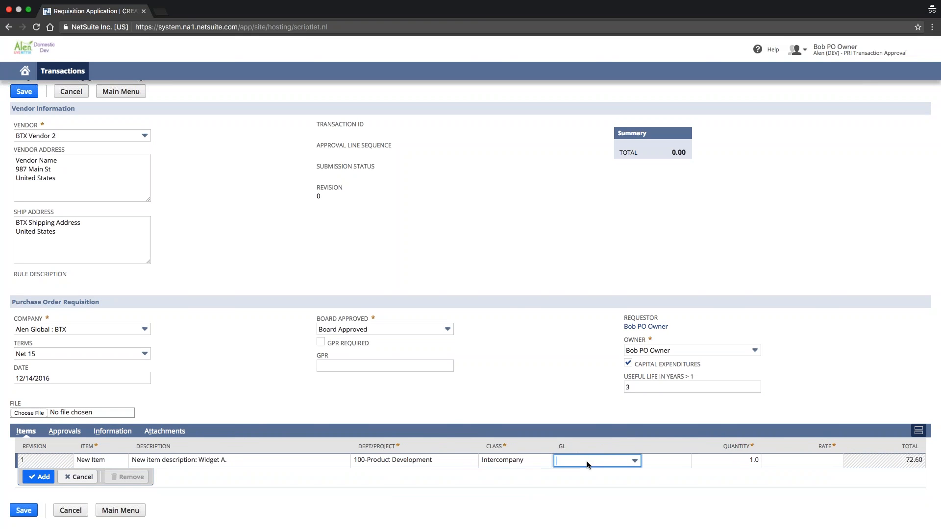
{"action": "key", "text": "Down"}
{"action": "key", "text": "Down"}
{"action": "key", "text": "Tab"}
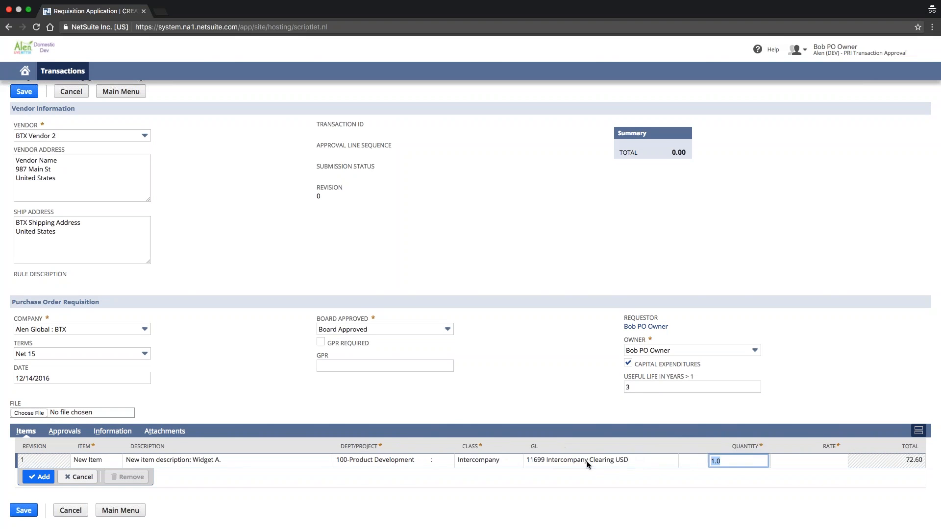
- Set the Widget A line's quantity to 10 and rate to 1,000, and add the line to the requisition
{"action": "key", "text": "Tab"}
{"action": "key", "text": "shift+Tab"}
{"action": "type", "text": "10"}
{"action": "key", "text": "Tab"}
{"action": "type", "text": "1"}
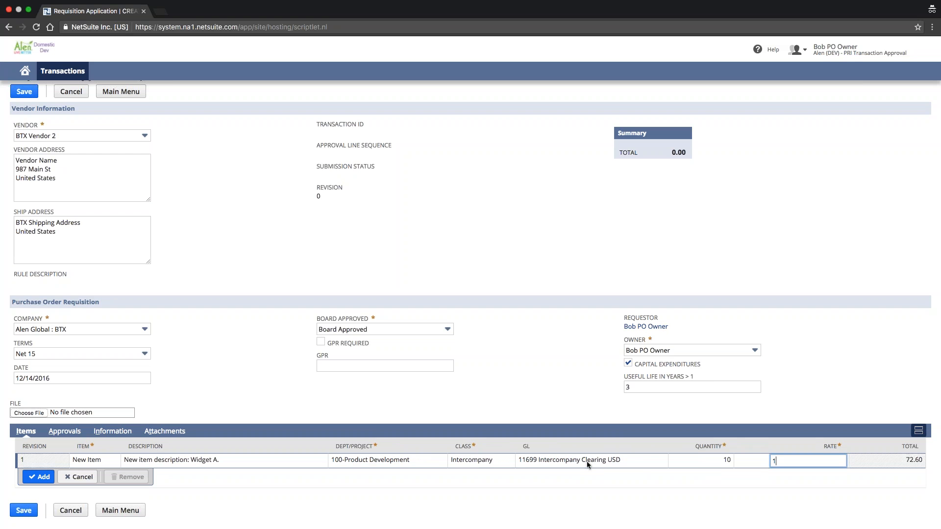
{"action": "type", "text": ",000"}
{"action": "key", "text": "Tab"}
{"action": "key", "text": "Return"}
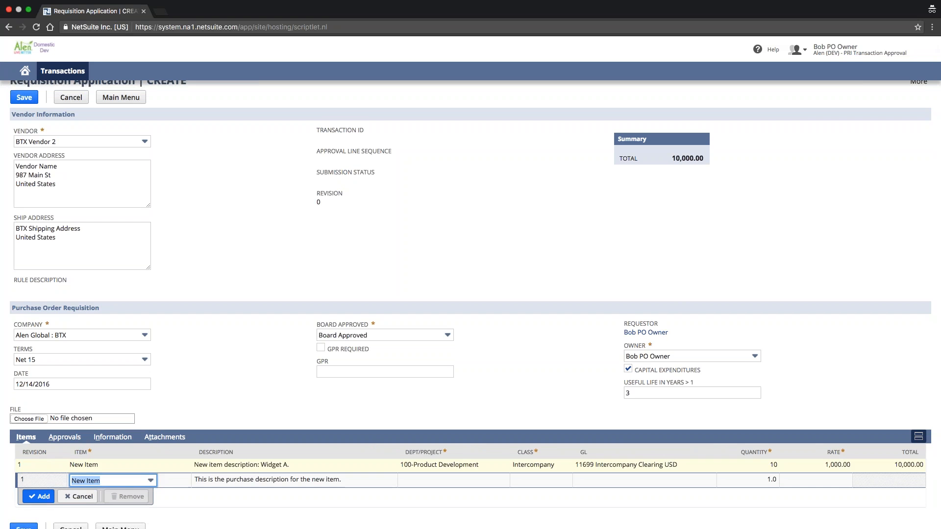
- Set the quantity of the added Widget A line to 20
{"action": "left_click", "coordinate": [771, 468]}
{"action": "type", "text": "20"}
{"action": "key", "text": "Return"}
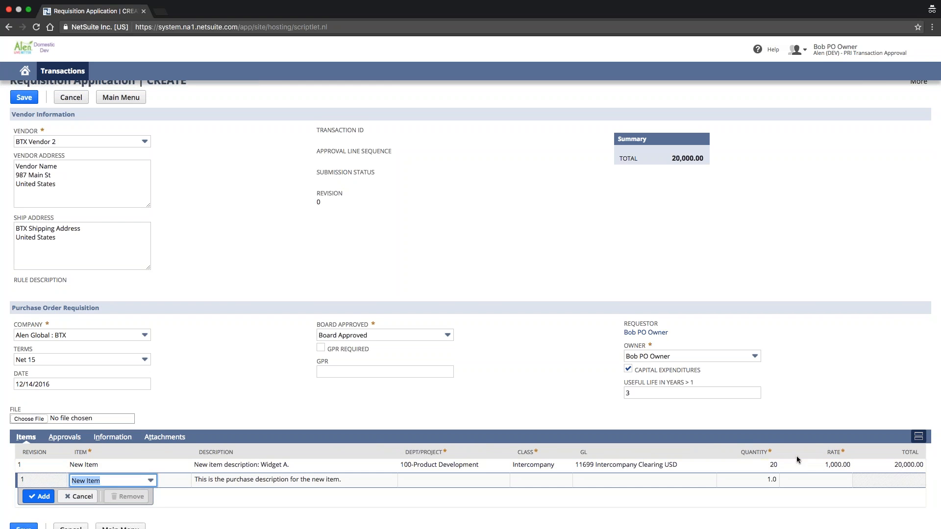
- Add a second line for item AG1124245-2 with department 100-Product Development and class Intercompany, leaving the GL account empty
{"action": "scroll", "coordinate": [351, 382], "scroll_direction": "down", "scroll_amount": 1}
{"action": "scroll", "coordinate": [351, 383], "scroll_direction": "down", "scroll_amount": 1}
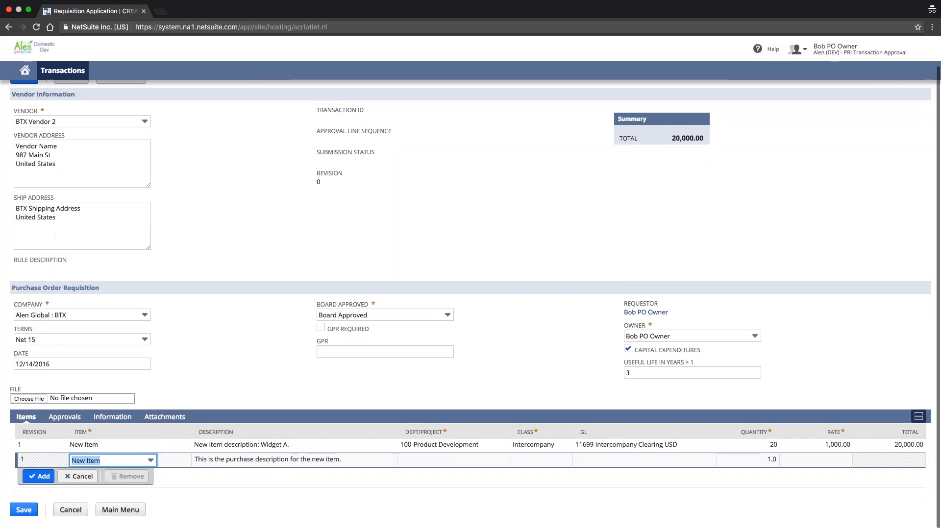
{"action": "left_click", "coordinate": [109, 461]}
{"action": "left_click", "coordinate": [110, 478]}
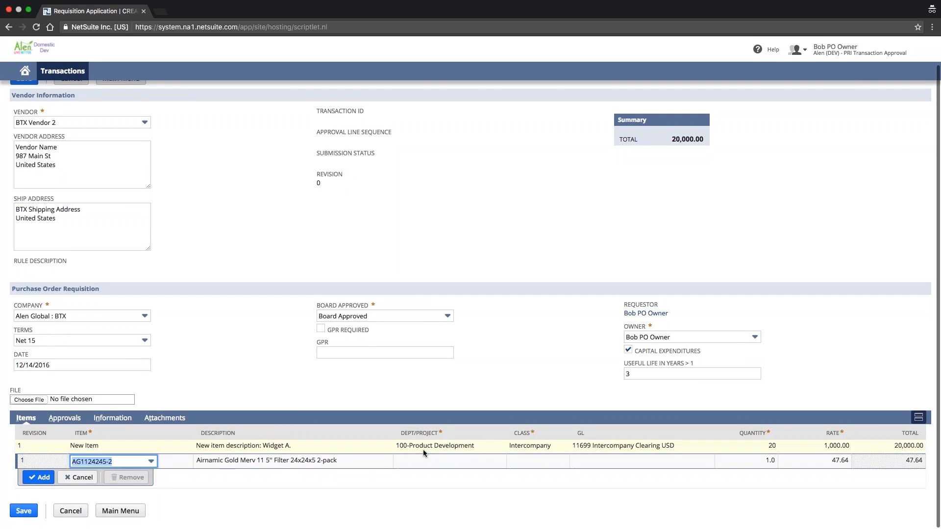
{"action": "left_click", "coordinate": [121, 461]}
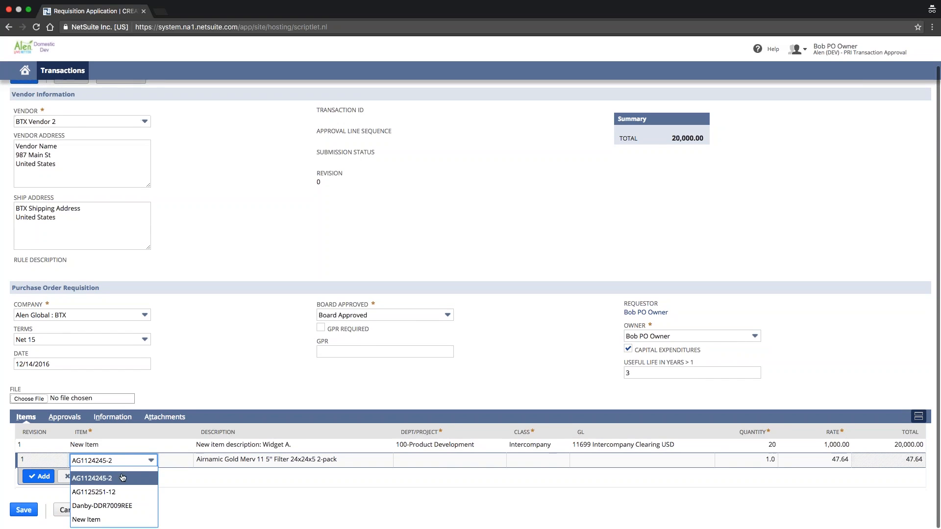
{"action": "left_click", "coordinate": [421, 461]}
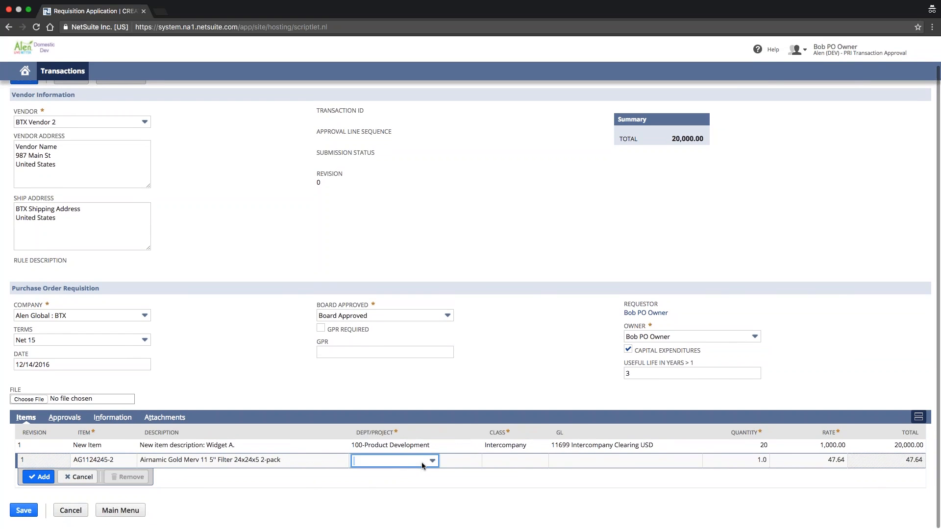
{"action": "key", "text": "Tab"}
{"action": "key", "text": "Tab"}
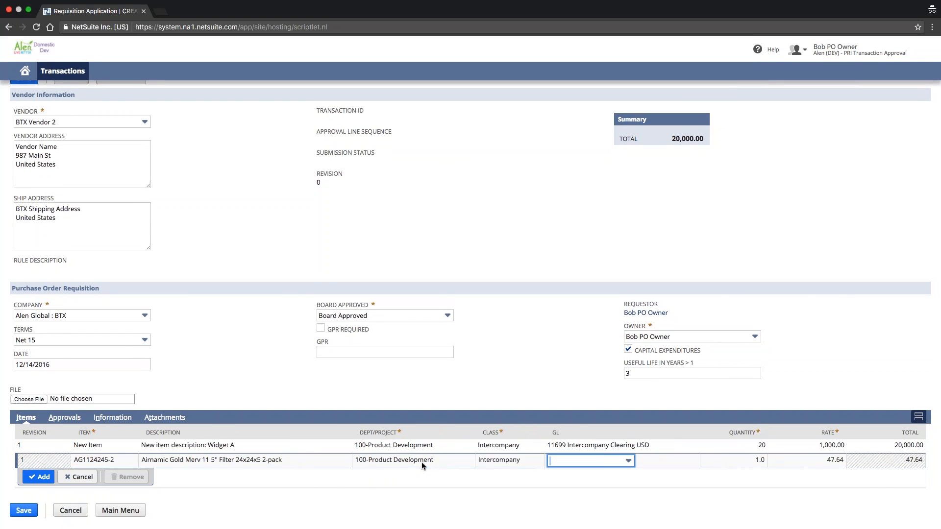
{"action": "key", "text": "Return"}
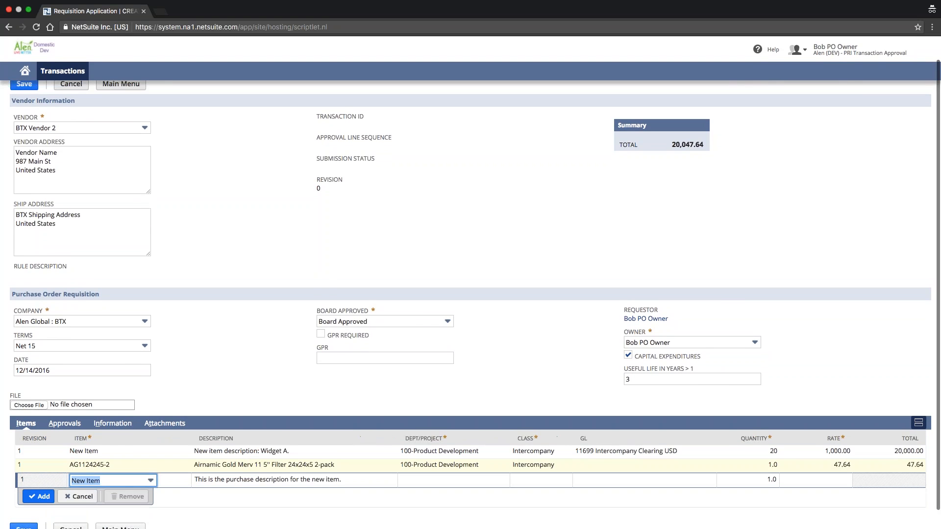
- Enter "Memo!" as the requisition's memo or special instructions and save the transaction
{"action": "scroll", "coordinate": [107, 451], "scroll_direction": "down", "scroll_amount": 1}
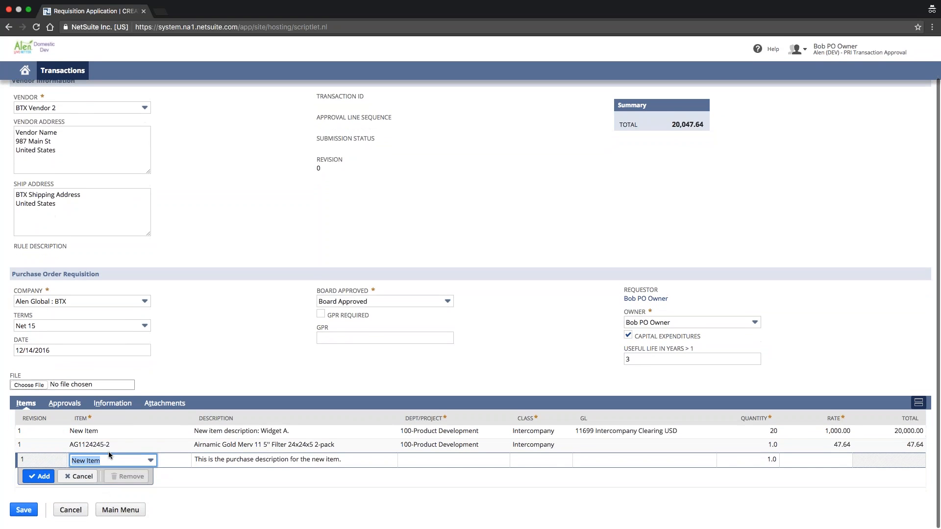
{"action": "left_click", "coordinate": [121, 407]}
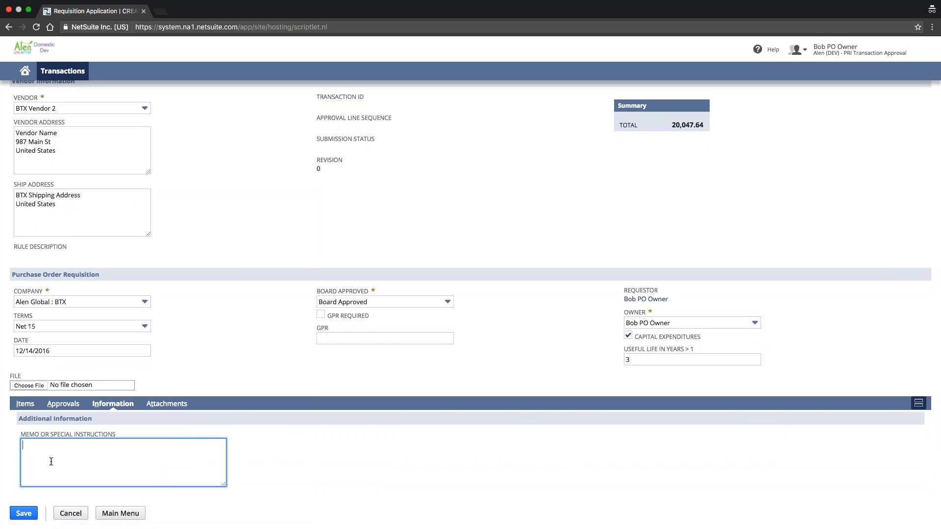
{"action": "type", "text": "Memo!"}
{"action": "left_click", "coordinate": [25, 516]}
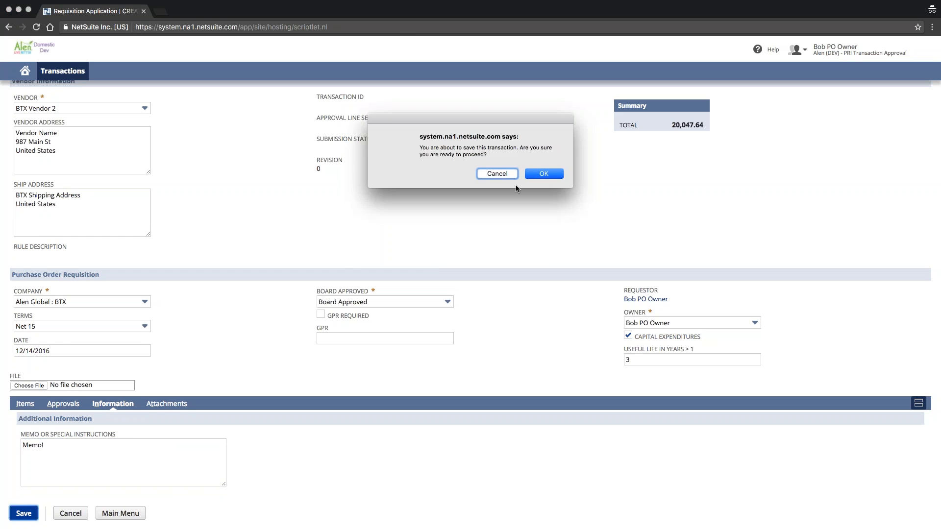
{"action": "key", "text": "Return"}
- Review the saved requisition's rule description and submission status, along with the total, company and Board Approved value that determine the rule
{"action": "left_click_drag", "start_coordinate": [82, 251], "coordinate": [16, 233]}
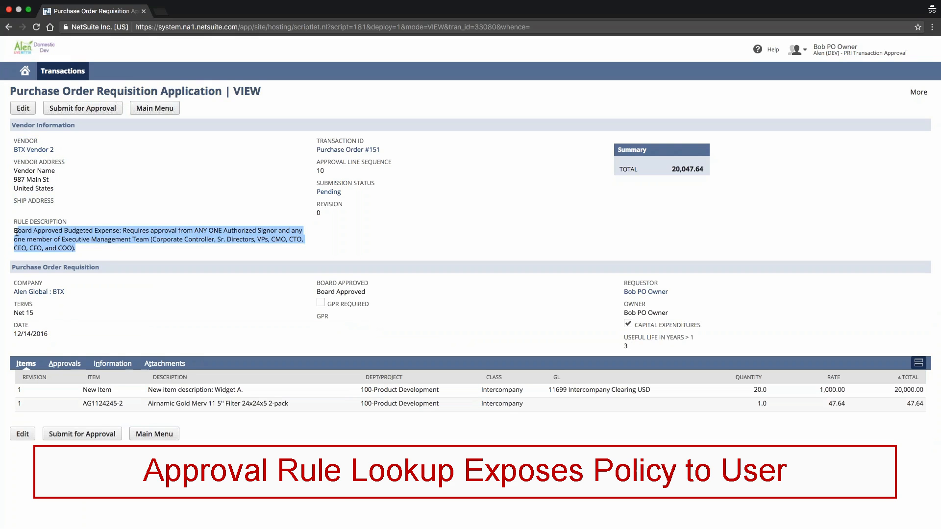
{"action": "left_click_drag", "start_coordinate": [343, 193], "coordinate": [318, 190]}
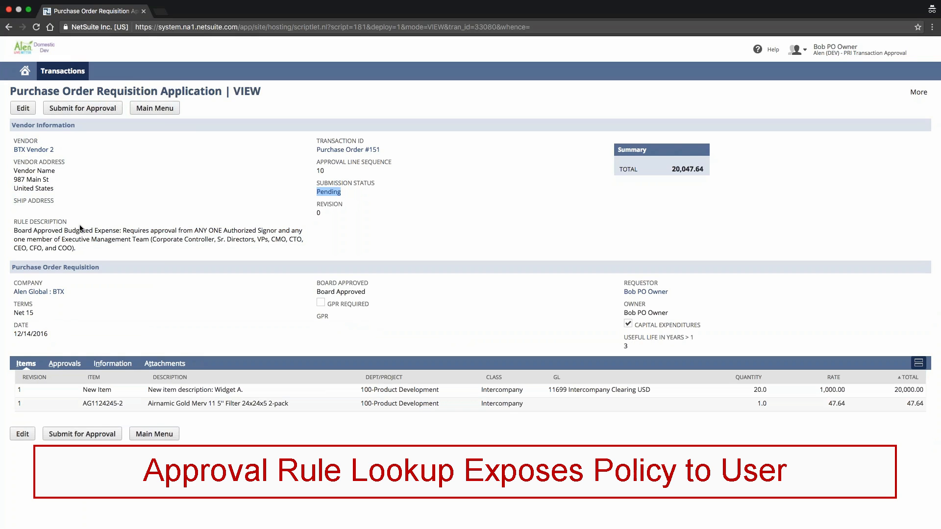
{"action": "left_click_drag", "start_coordinate": [82, 247], "coordinate": [14, 231]}
{"action": "left_click", "coordinate": [15, 232]}
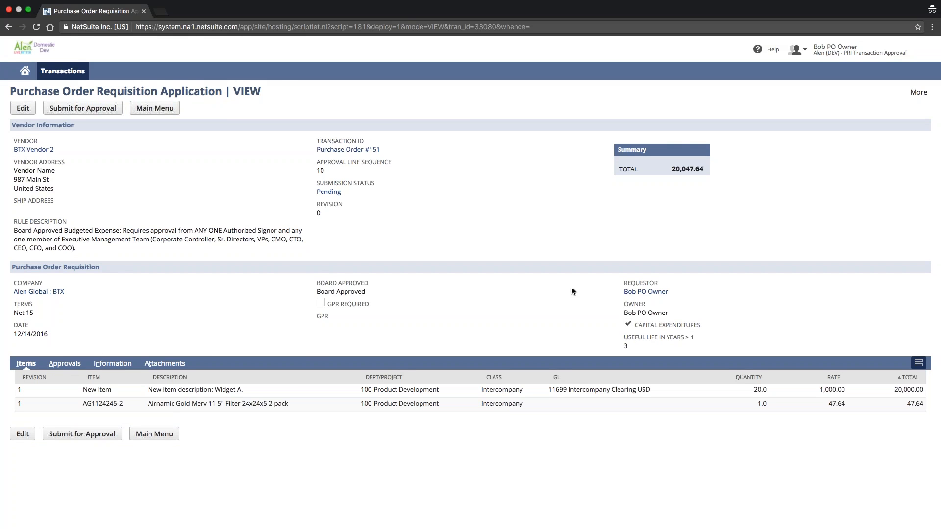
{"action": "left_click_drag", "start_coordinate": [660, 171], "coordinate": [714, 167]}
{"action": "left_click_drag", "start_coordinate": [64, 292], "coordinate": [13, 283]}
{"action": "left_click_drag", "start_coordinate": [371, 289], "coordinate": [318, 284]}
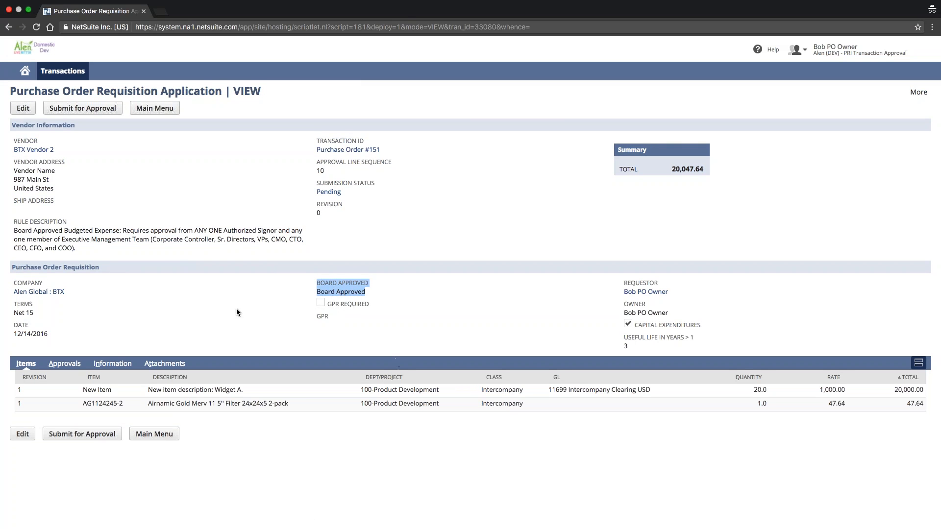
{"action": "left_click_drag", "start_coordinate": [81, 248], "coordinate": [14, 231]}
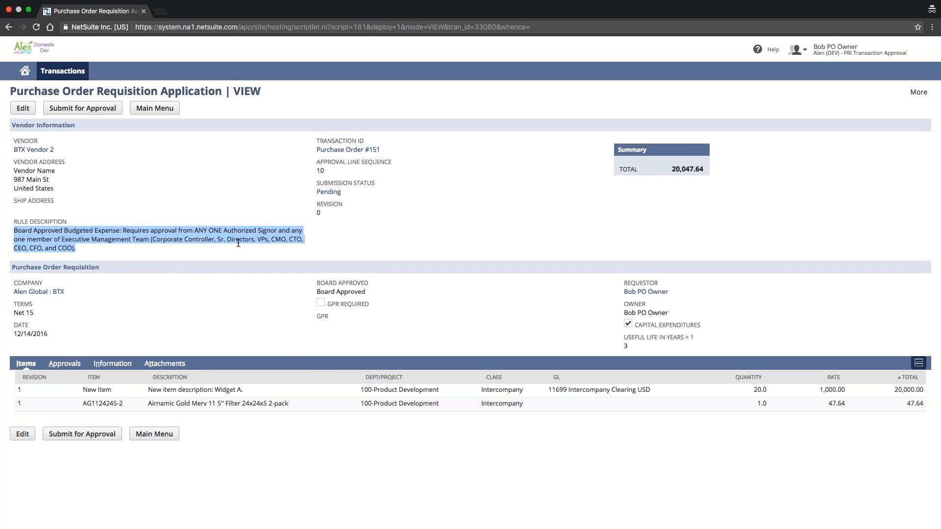
- Compare the requisition's rule description with the matching policy in the approval rule list, and return to the requisition
{"action": "key", "text": "ctrl+Left"}
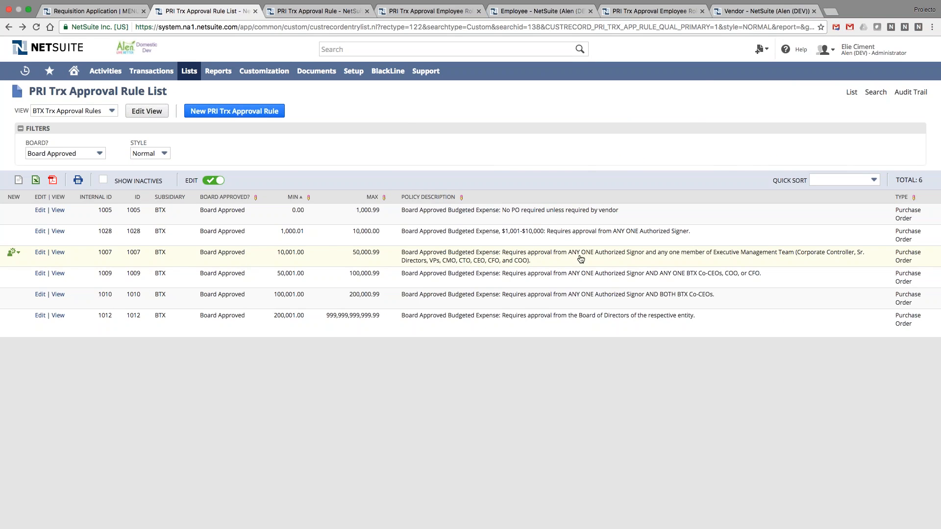
{"action": "key", "text": "ctrl+Right"}
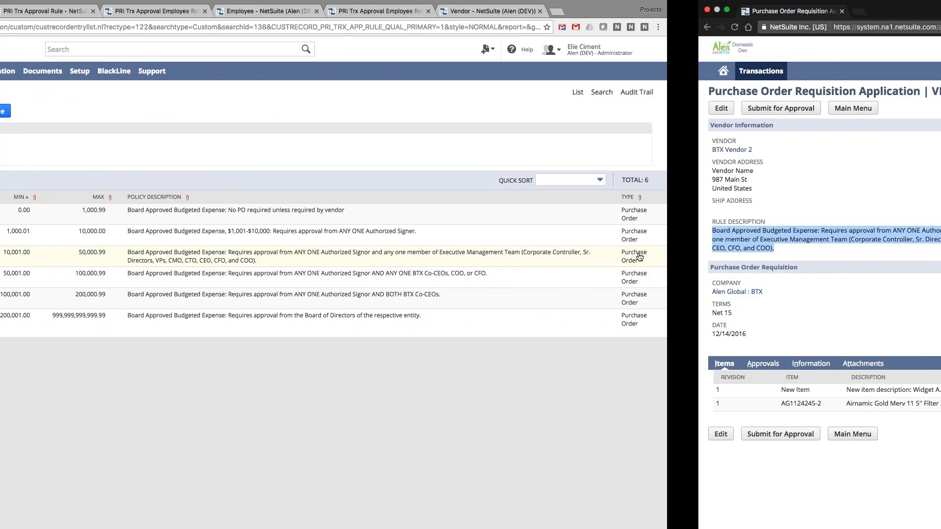
{"action": "left_click_drag", "start_coordinate": [60, 239], "coordinate": [148, 239]}
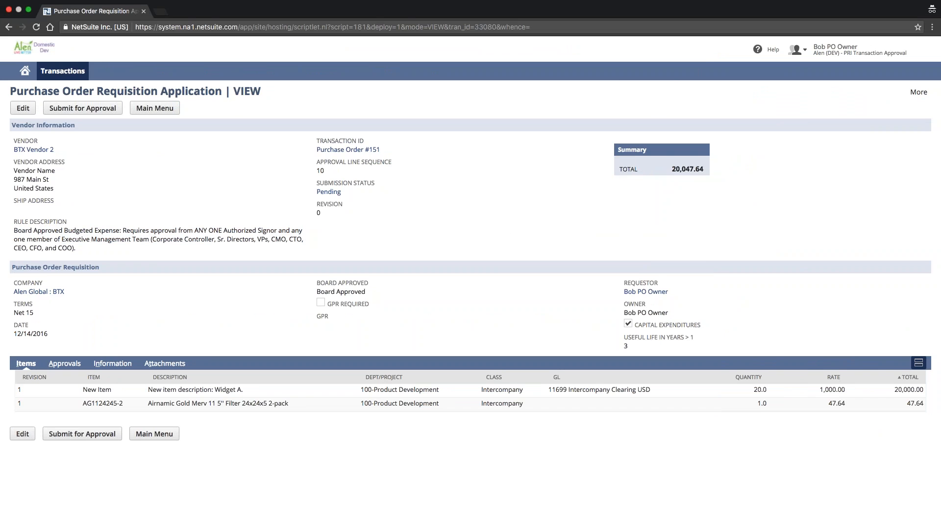